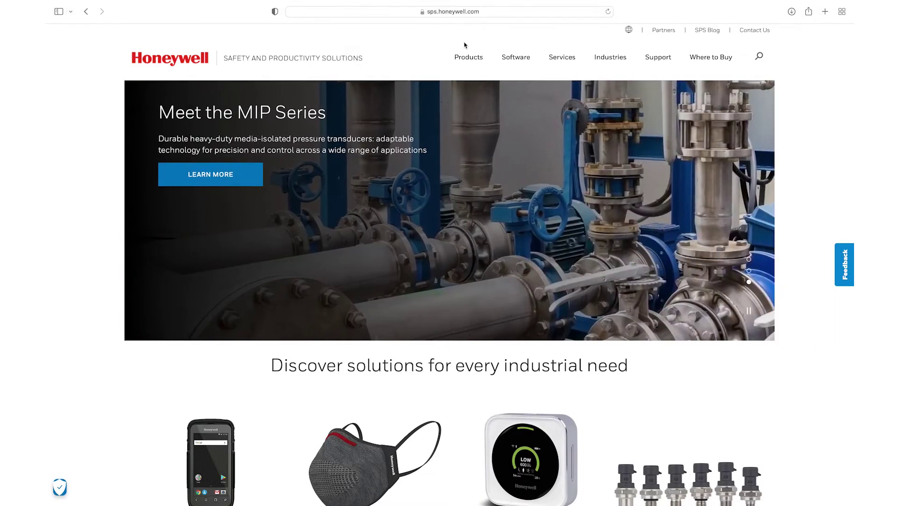
- Expand the Products menu showing Automation, Productivity, Safety, and Sensing & IOT categories
{"action": "left_click", "coordinate": [462, 59]}
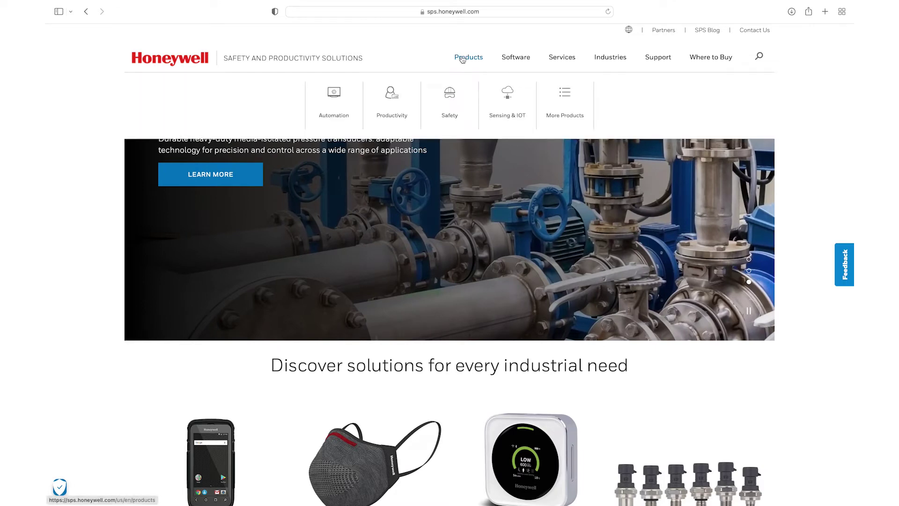